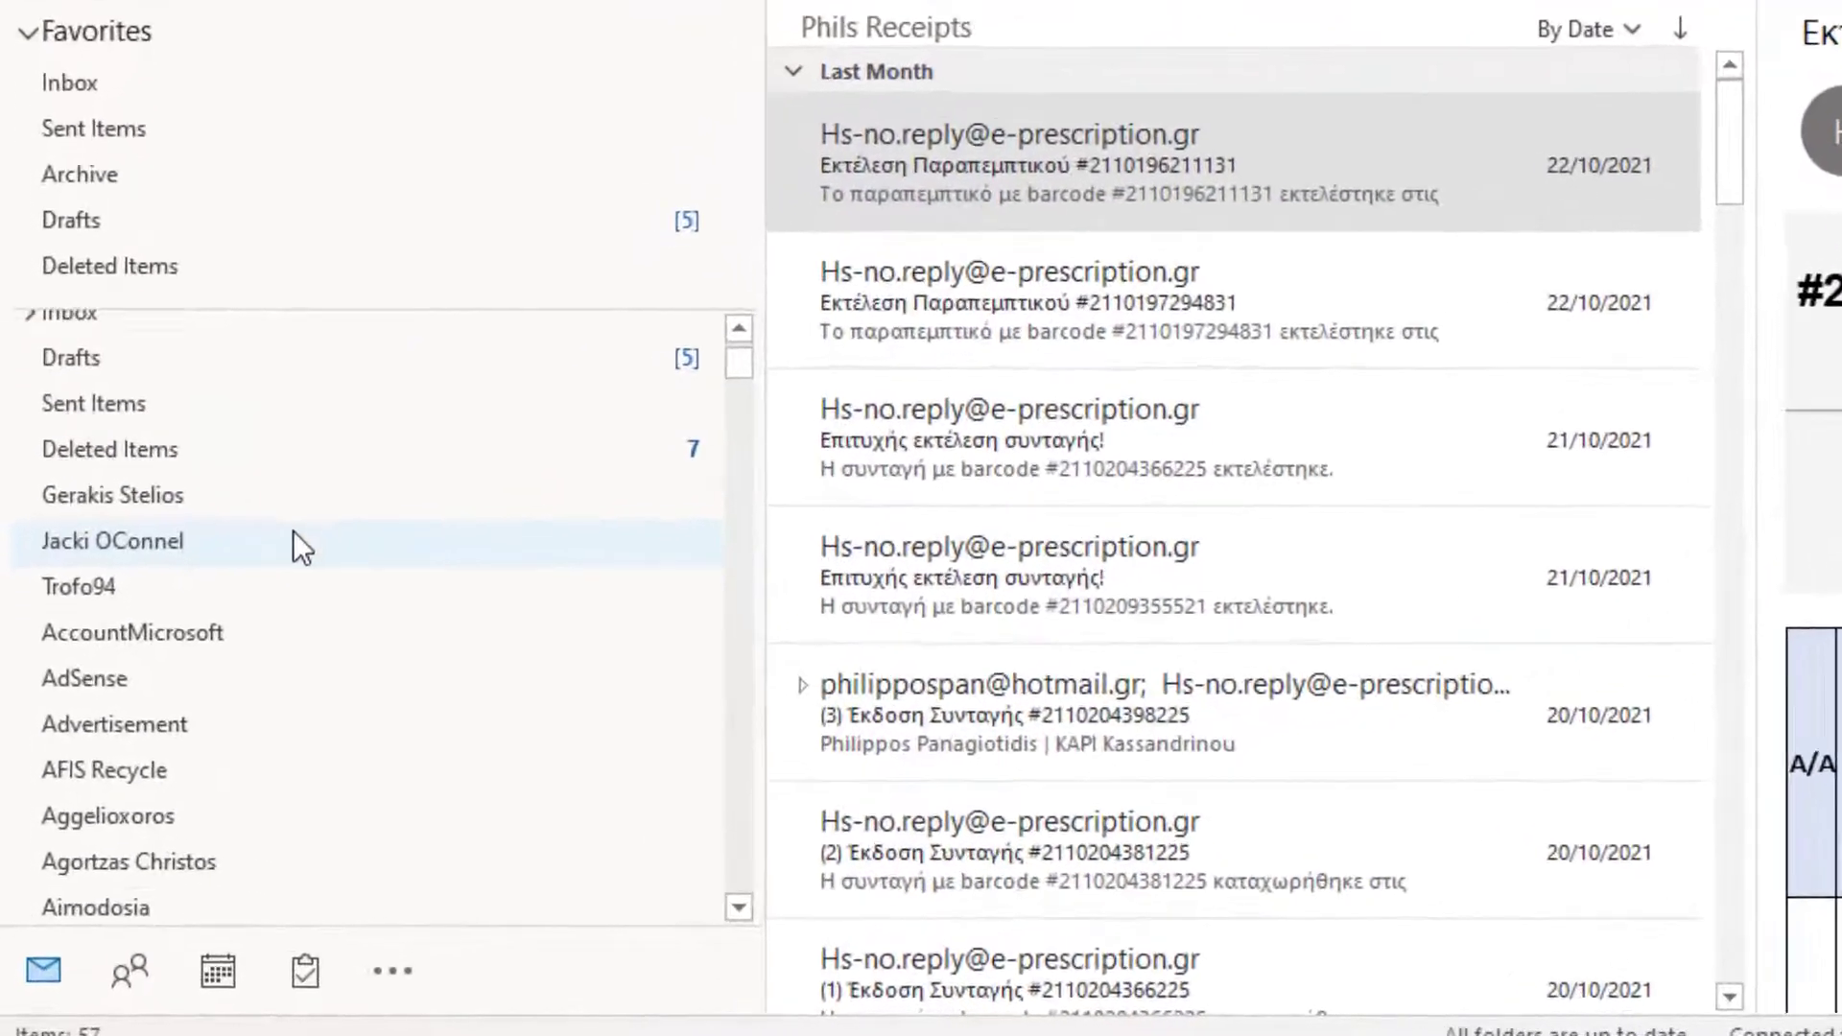
# Scroll down the folder pane and open Phils Receipts under ESyndagographisi.
pyautogui.scroll(-4, 289, 577)
pyautogui.scroll(-2, 327, 491)
pyautogui.scroll(-2, 328, 491)
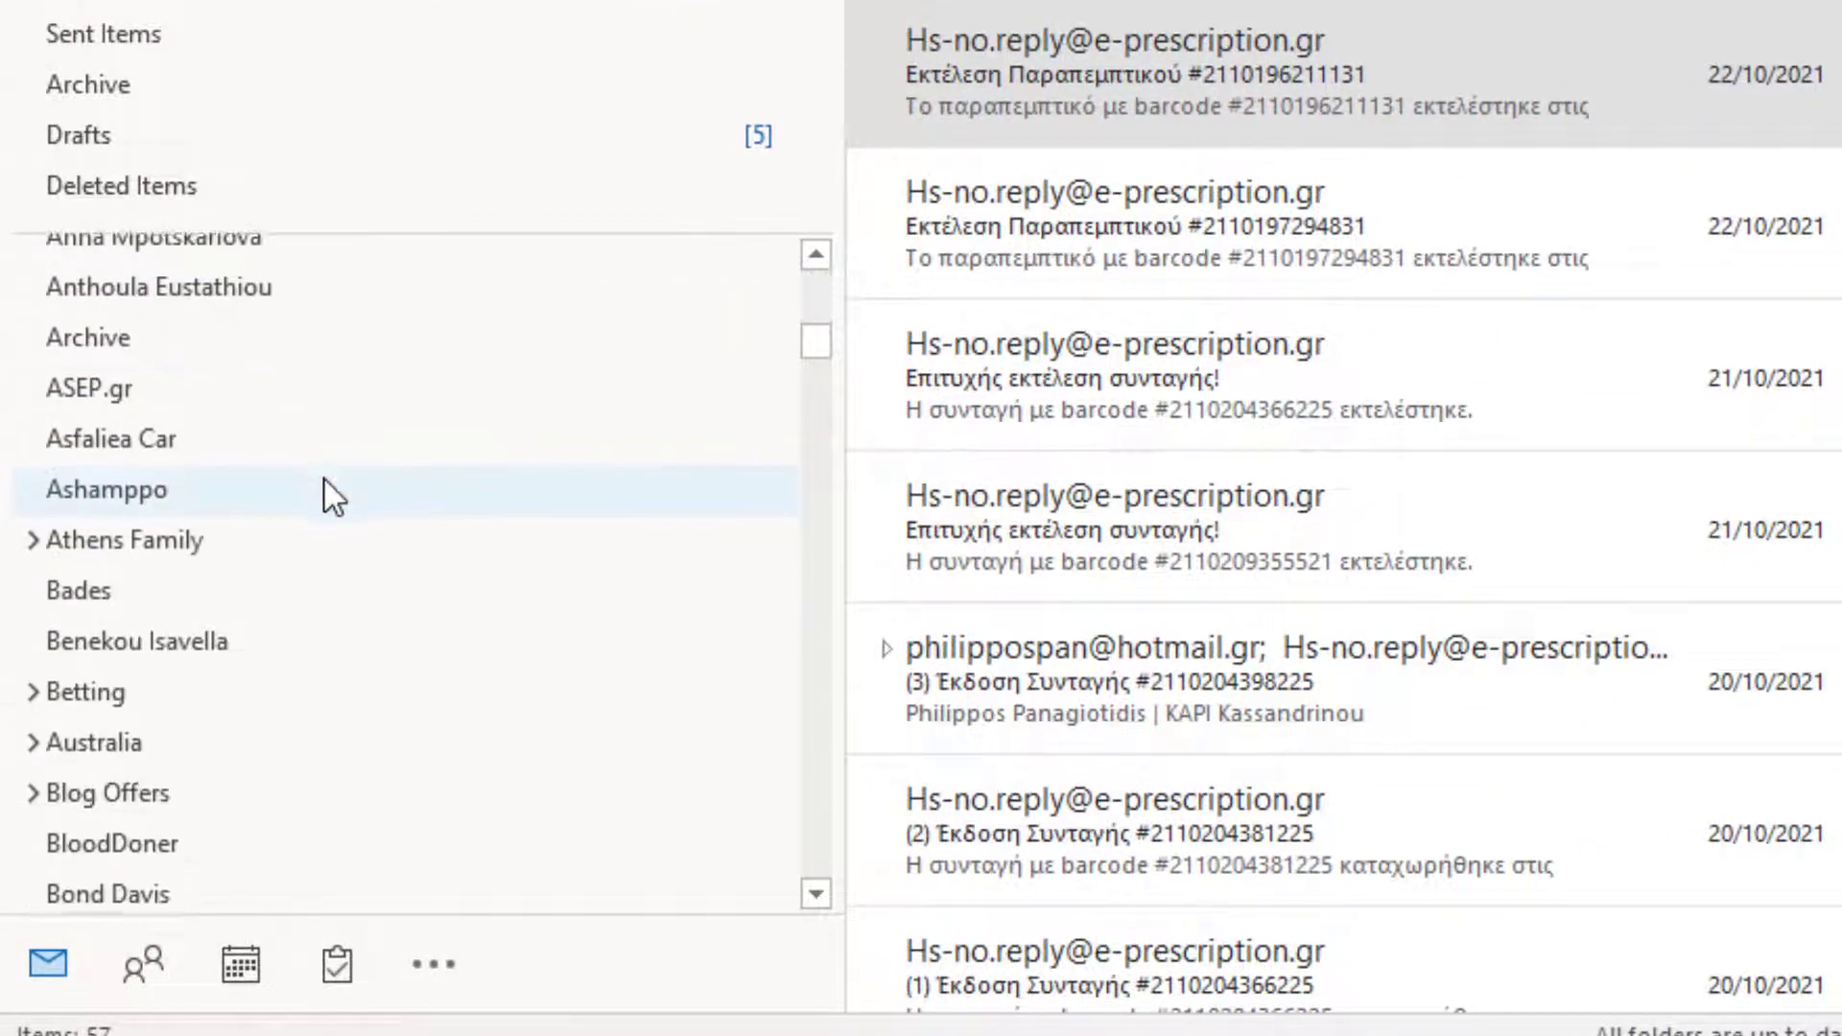
pyautogui.scroll(-3, 327, 490)
pyautogui.scroll(-3, 327, 489)
pyautogui.scroll(-3, 328, 485)
pyautogui.scroll(-3, 333, 487)
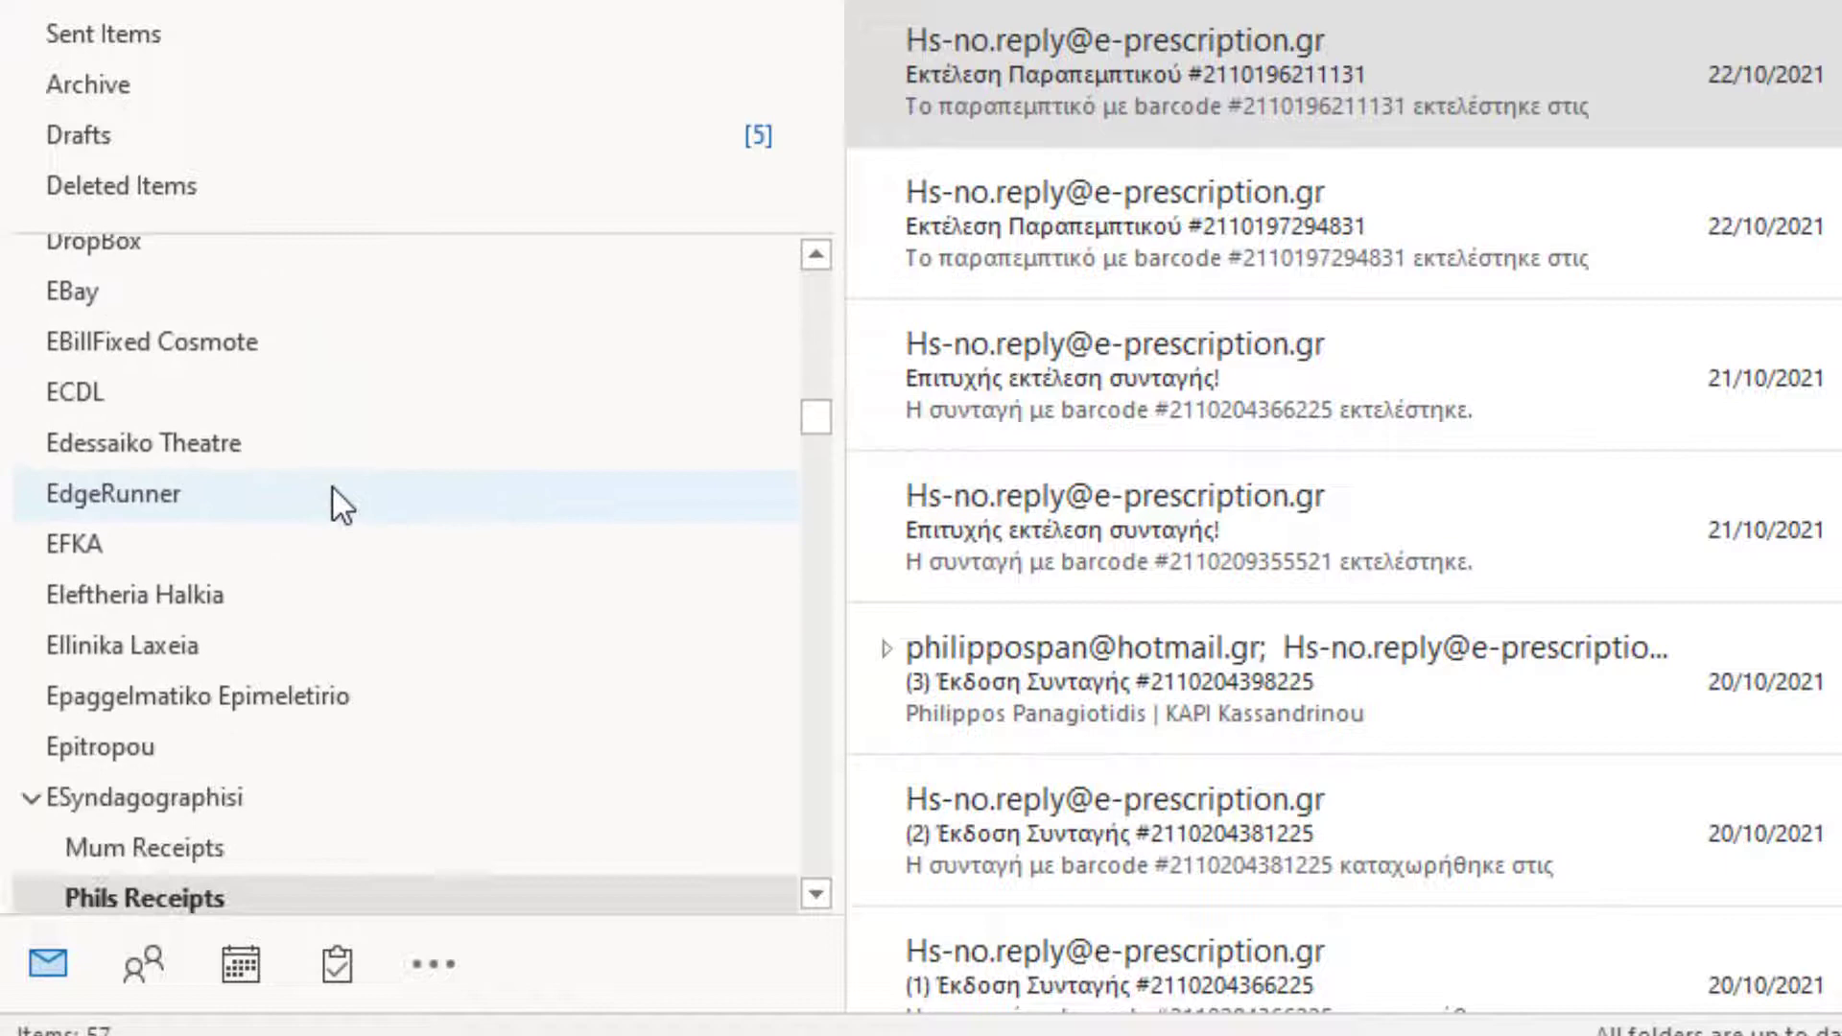
pyautogui.scroll(-2, 336, 491)
pyautogui.scroll(-2, 288, 537)
pyautogui.click(159, 508)
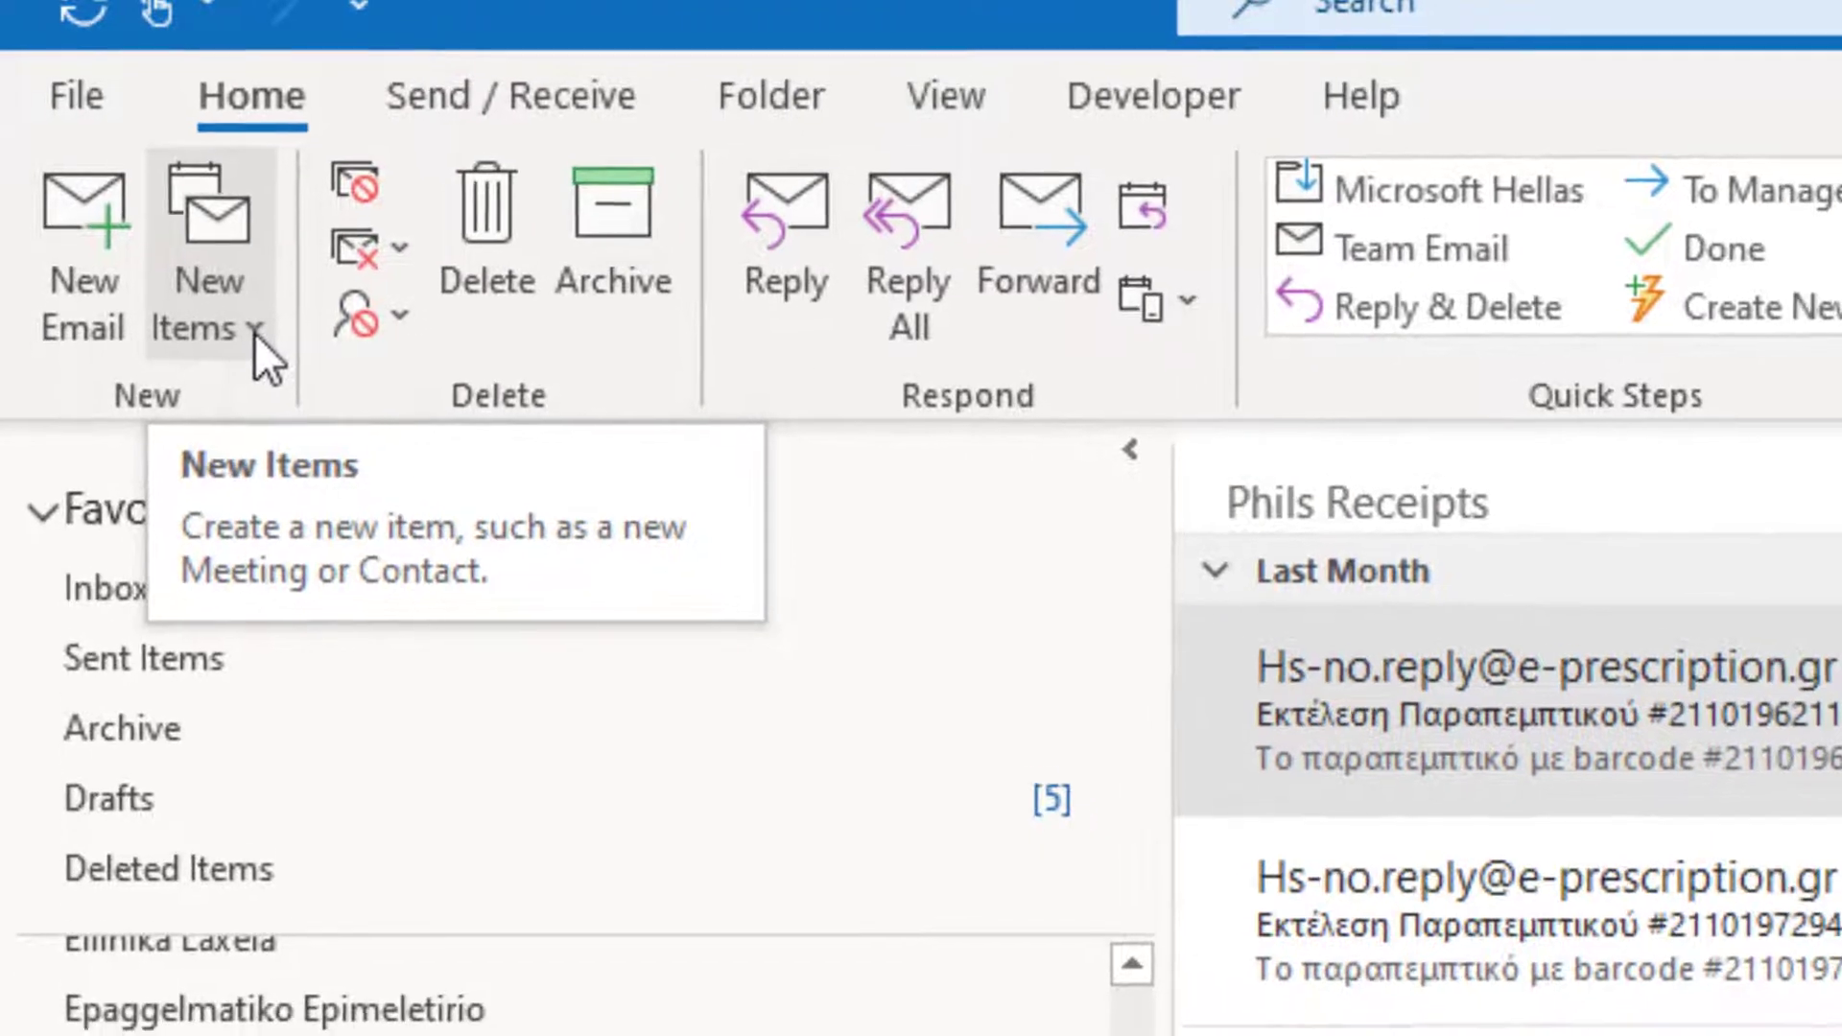
# Create a new Post in This Folder from New Items > More Items.
pyautogui.click(265, 345)
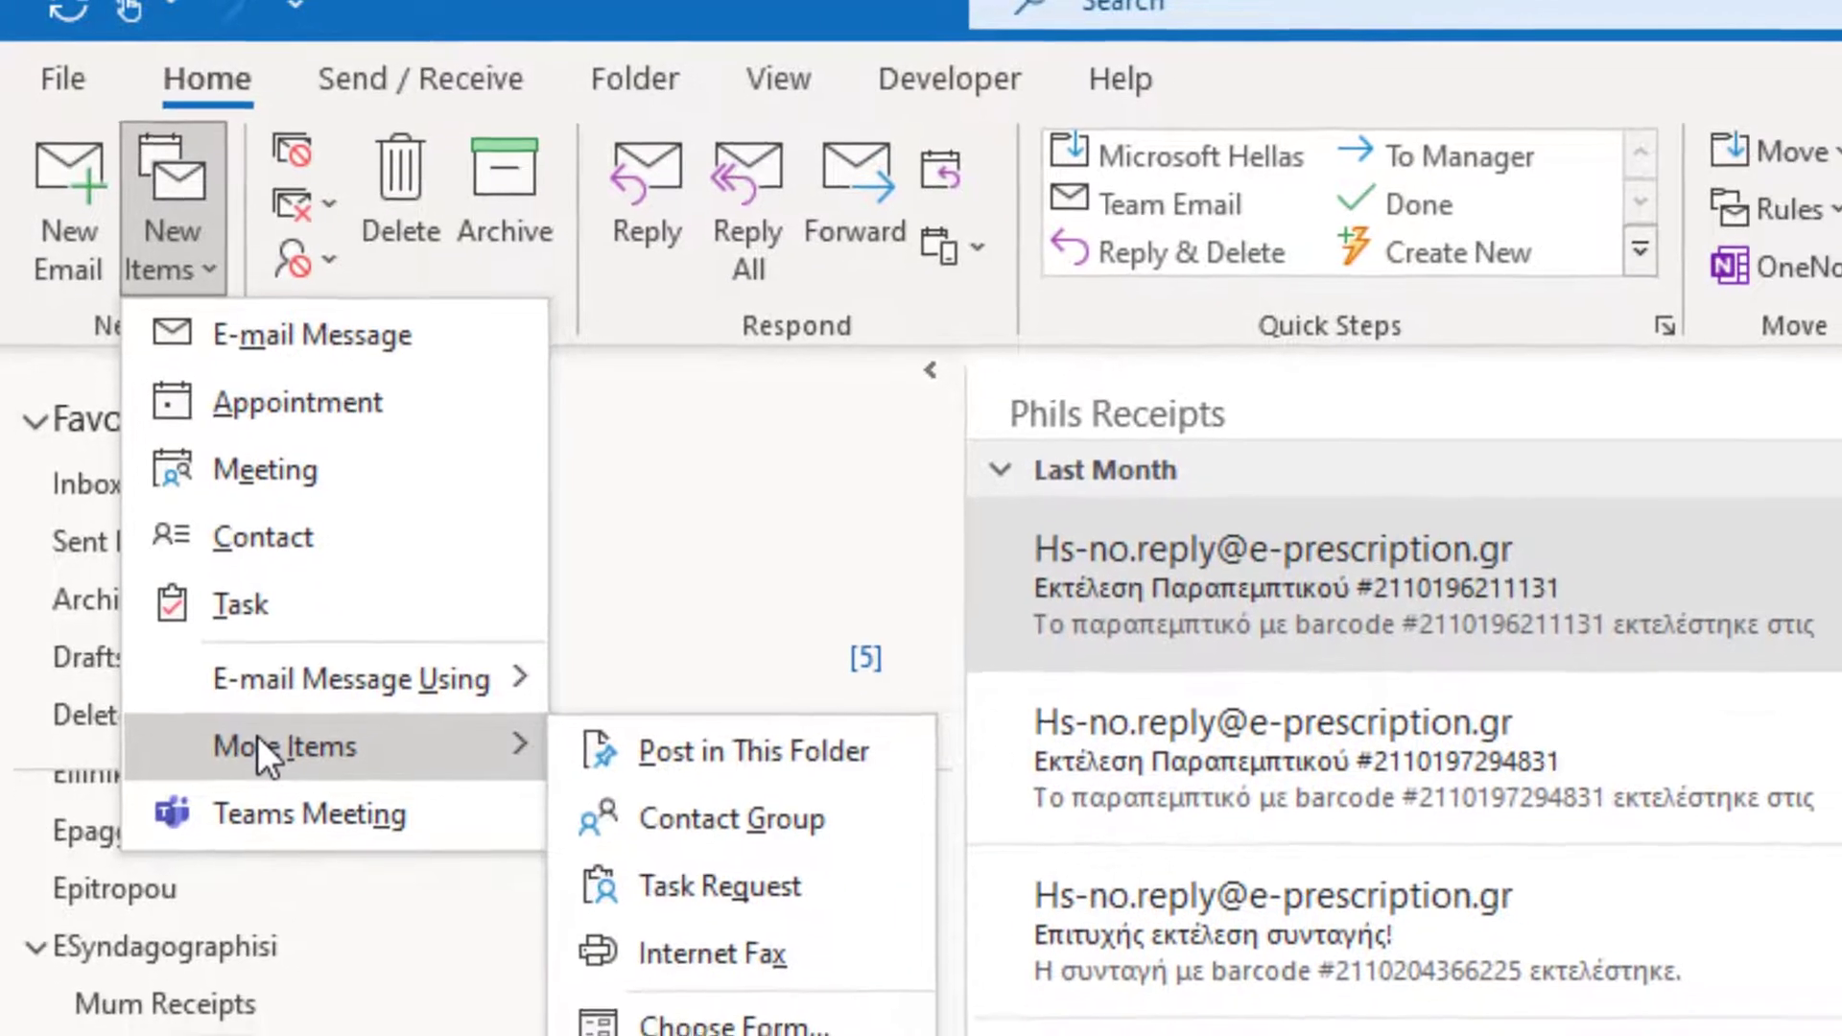
pyautogui.moveTo(295, 673)
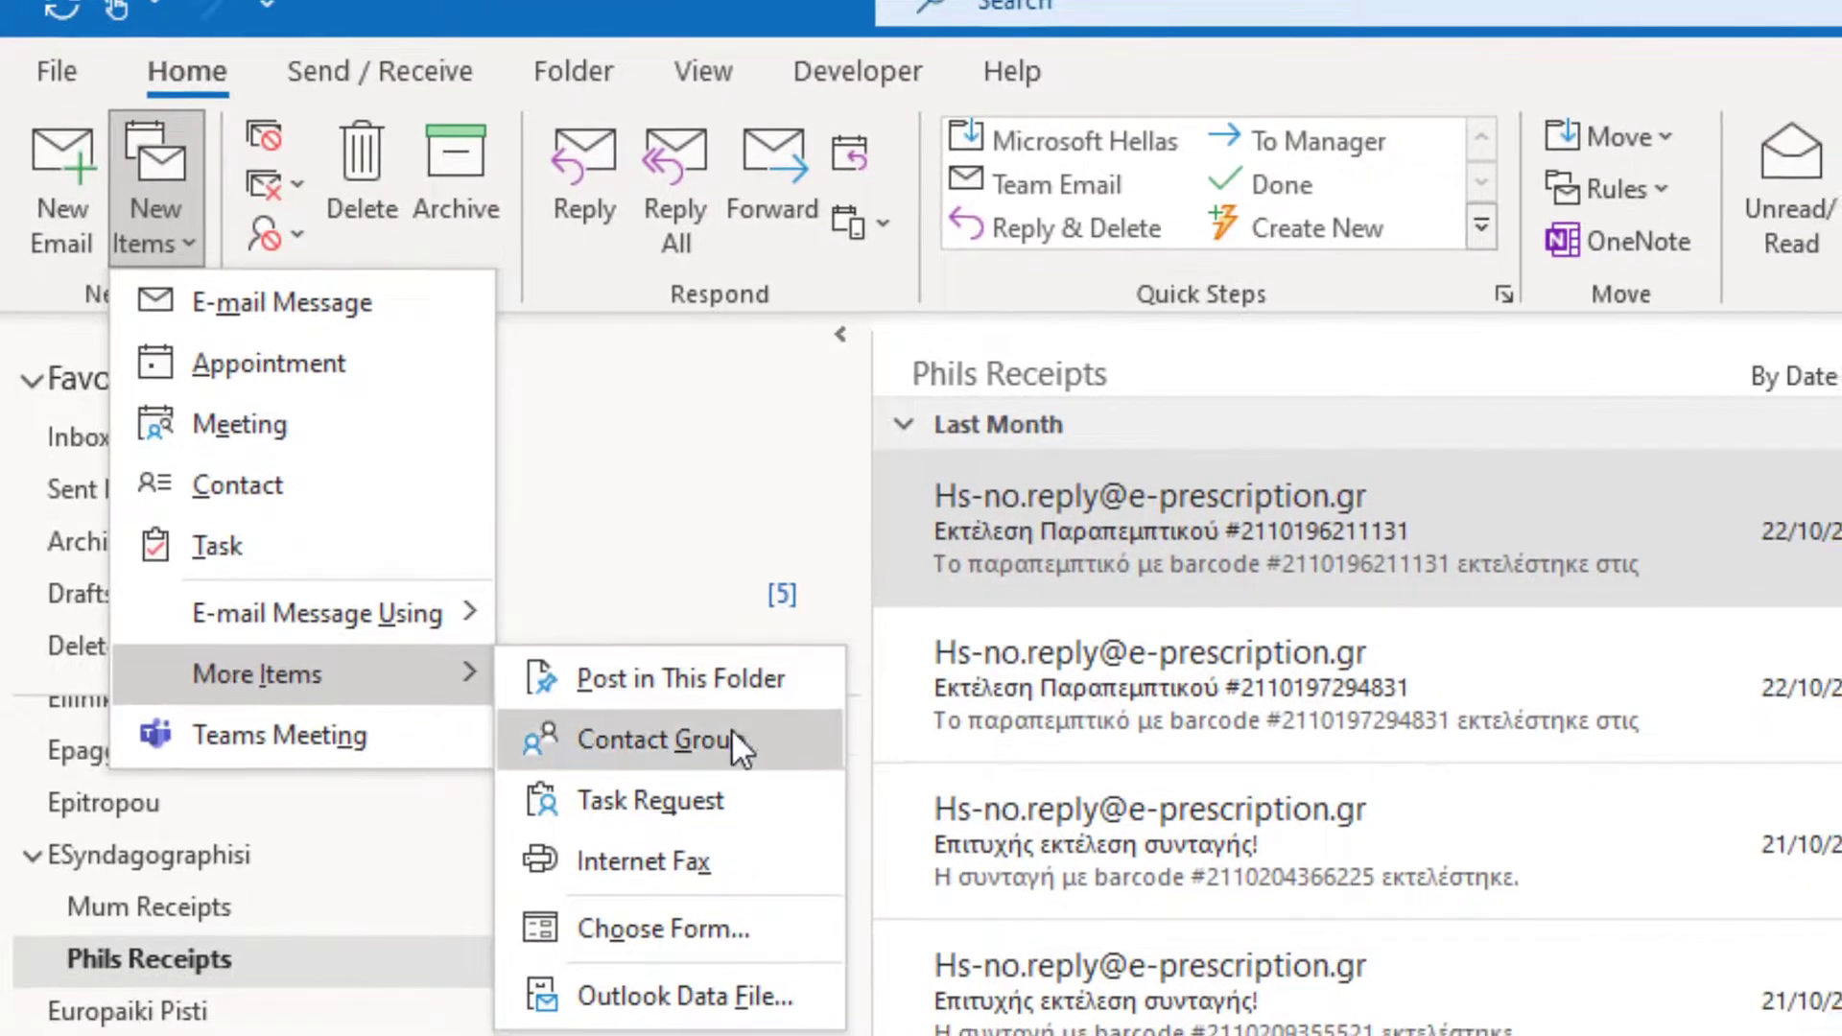
pyautogui.click(727, 679)
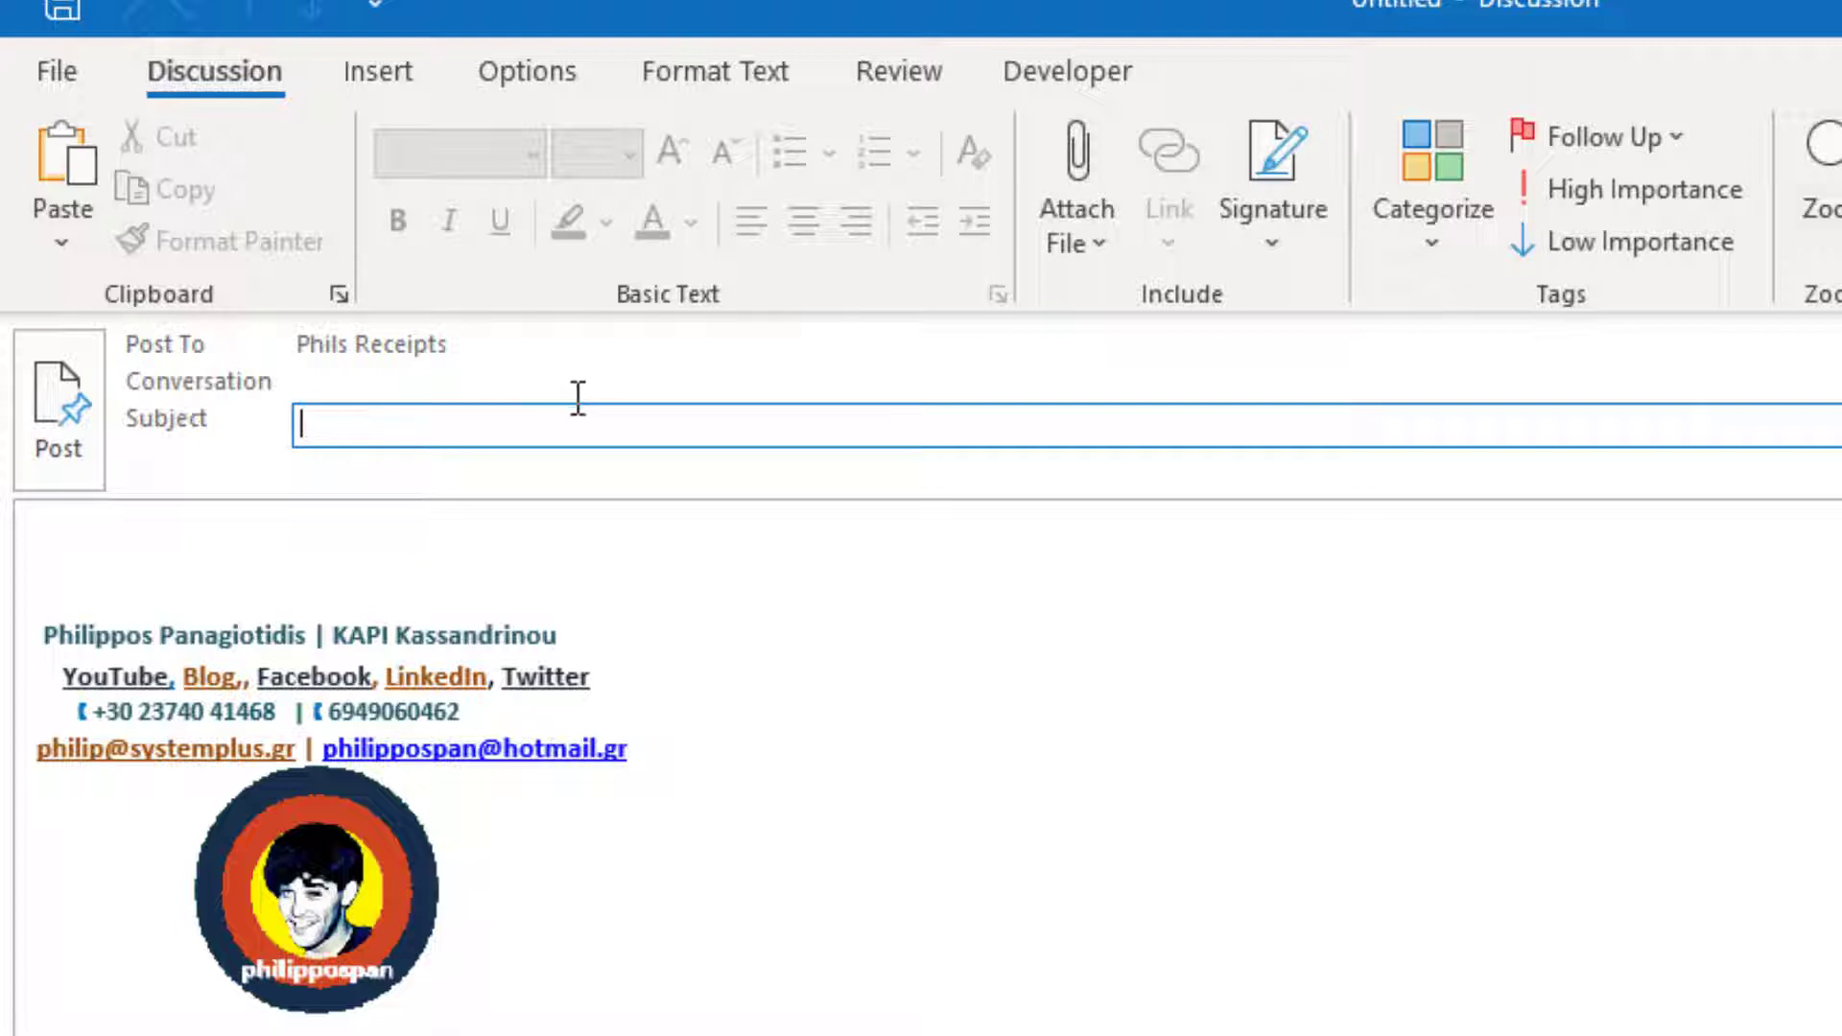
# Enter subject 'HIstory Of Medicine' and body 'Dates: Medicines', correcting the stray Q.
pyautogui.click(667, 411)
pyautogui.write('HI')
pyautogui.write('story')
pyautogui.write(' Of ')
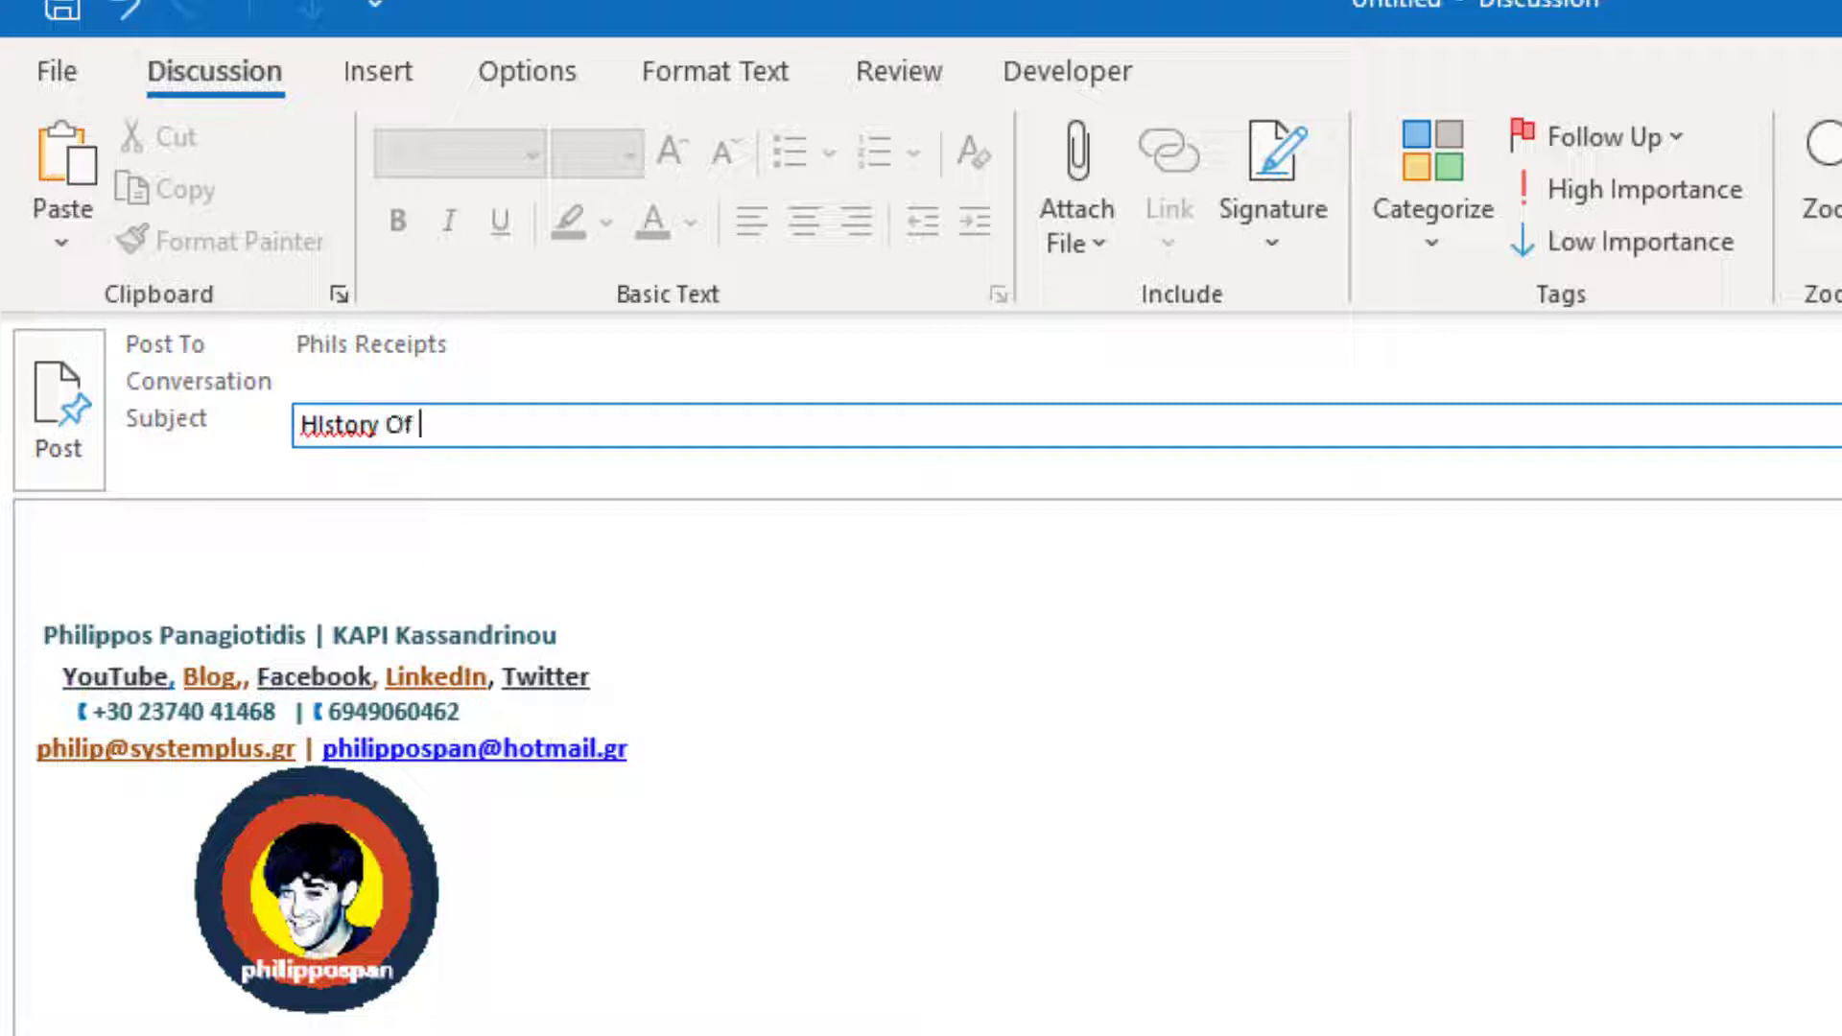
pyautogui.write('Medi')
pyautogui.write('cine')
pyautogui.click(160, 566)
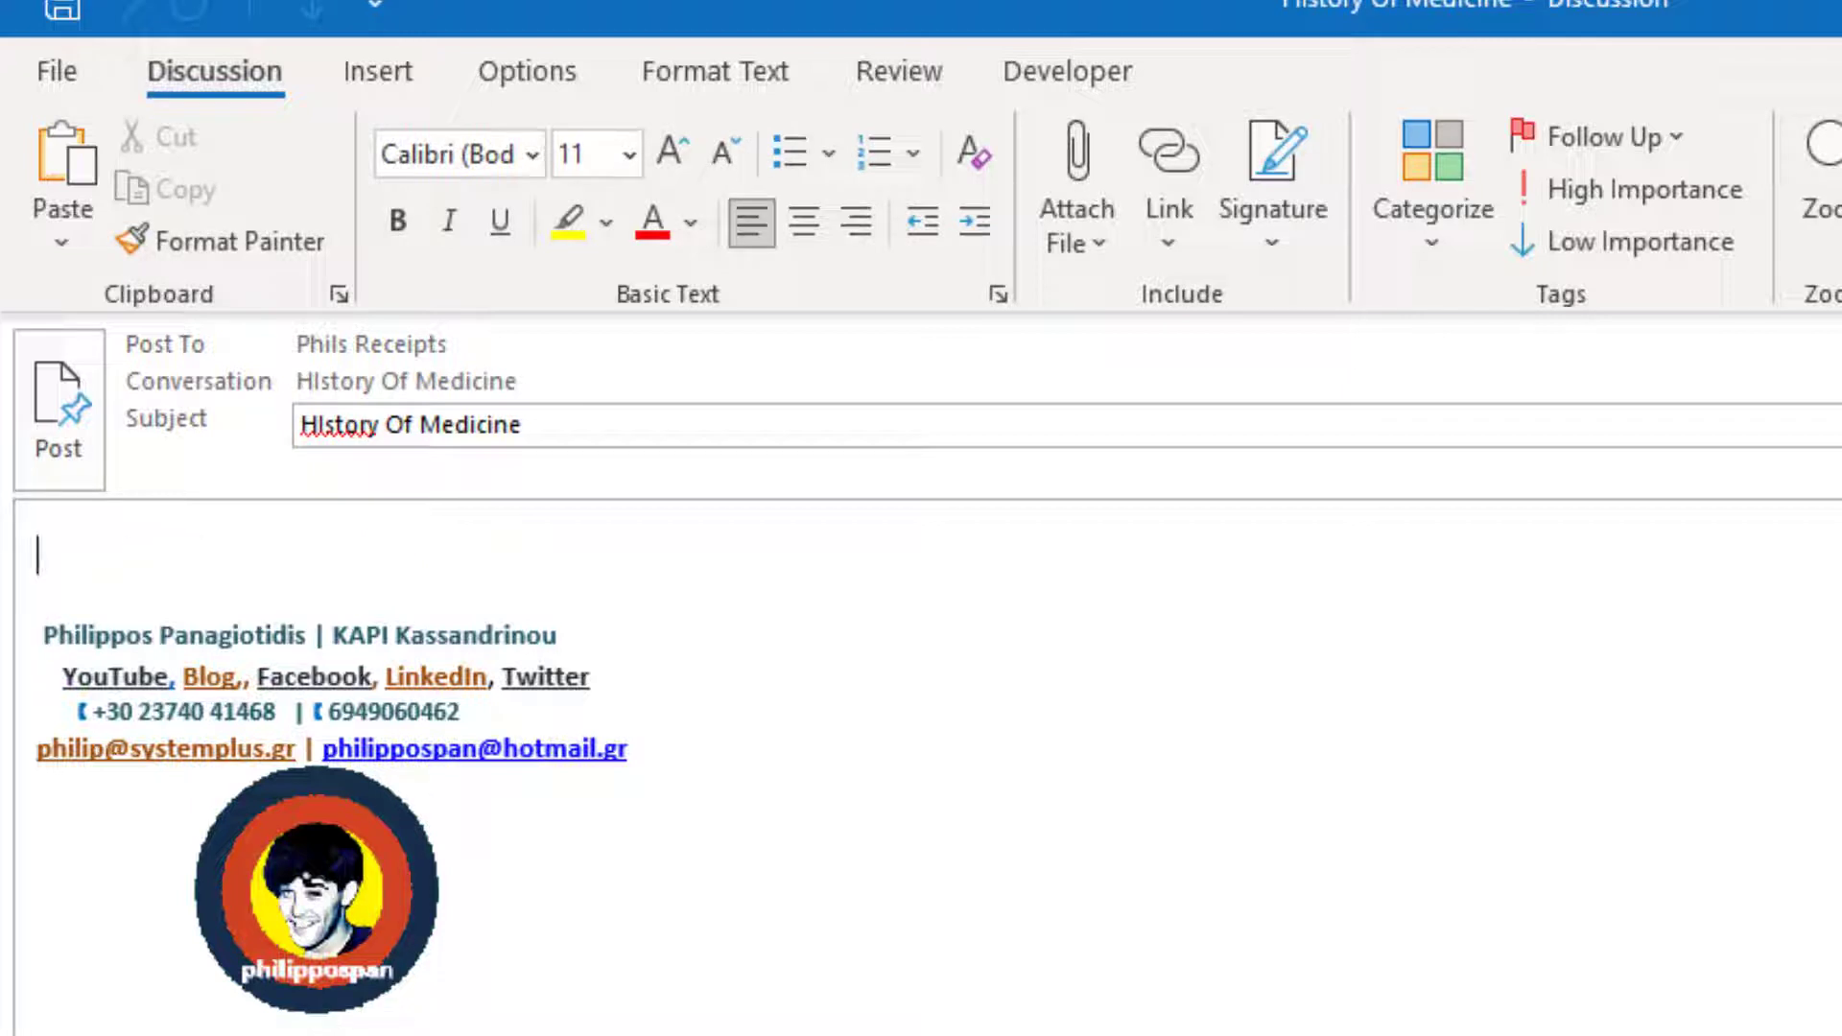
pyautogui.write('Dates')
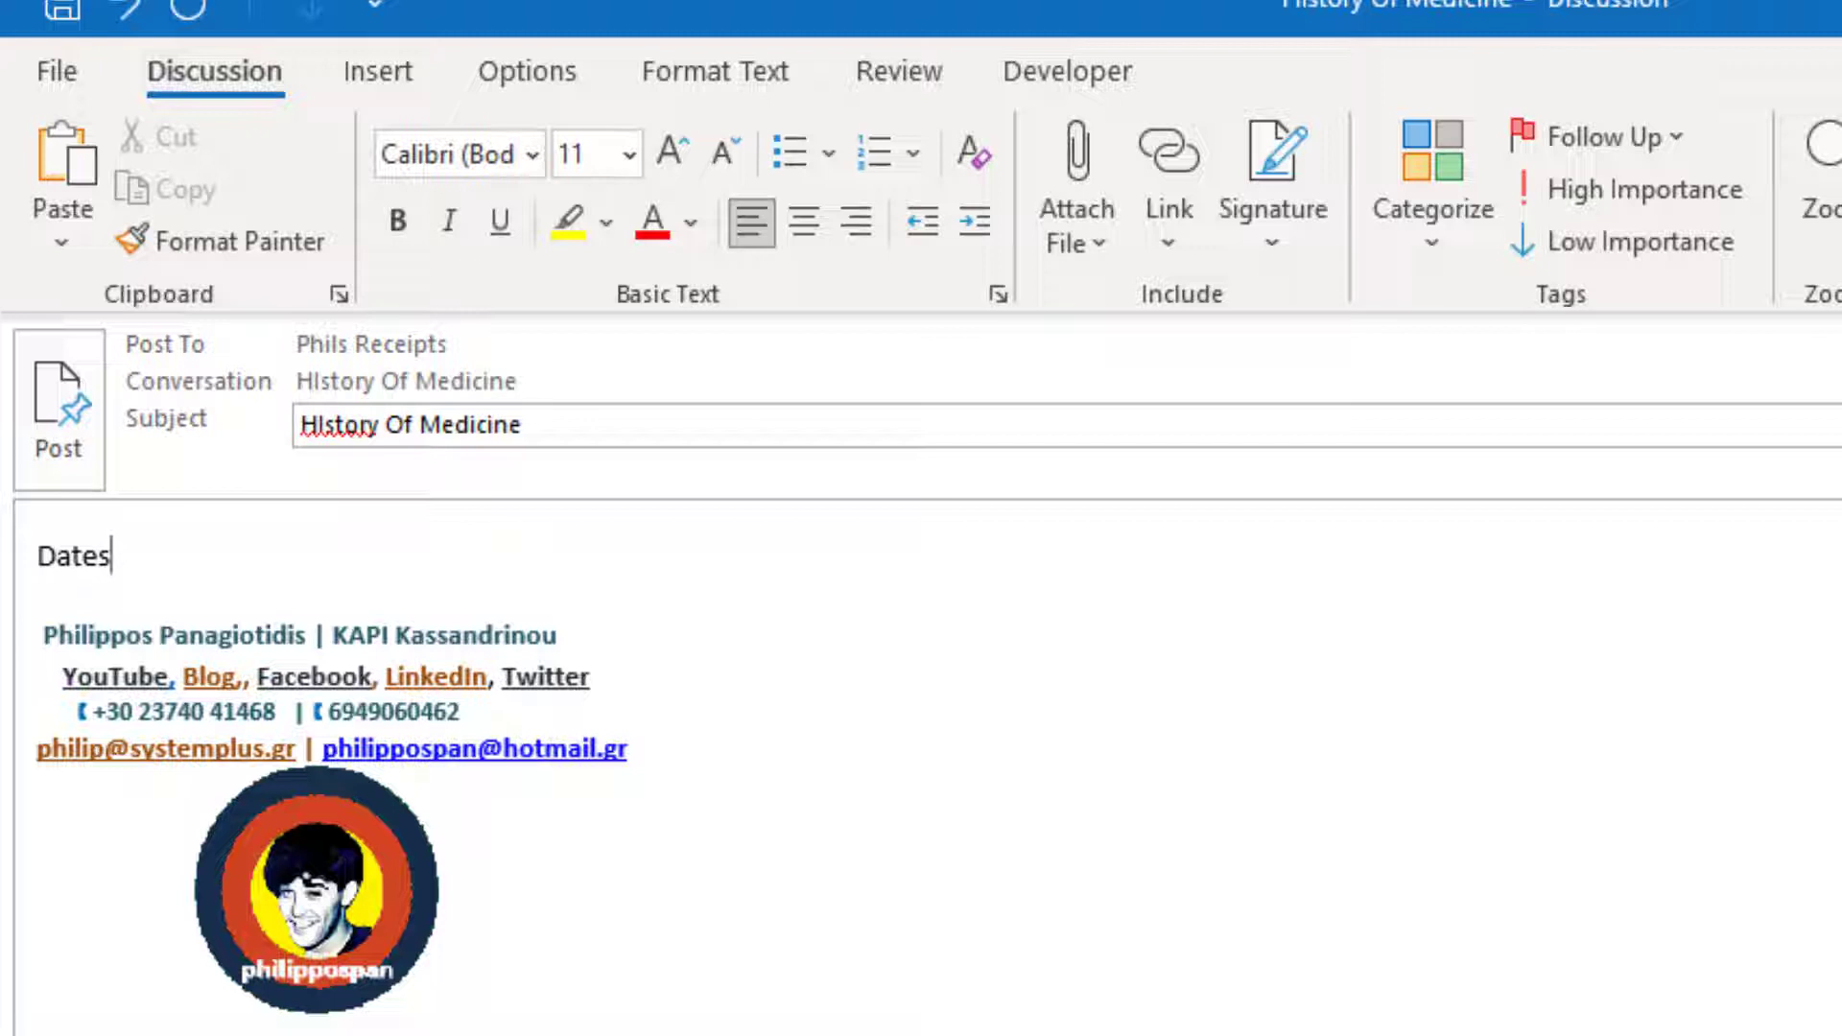
pyautogui.write('Q')
pyautogui.press('BackSpace')
pyautogui.write(':')
pyautogui.write(' Med')
pyautogui.write('icines')
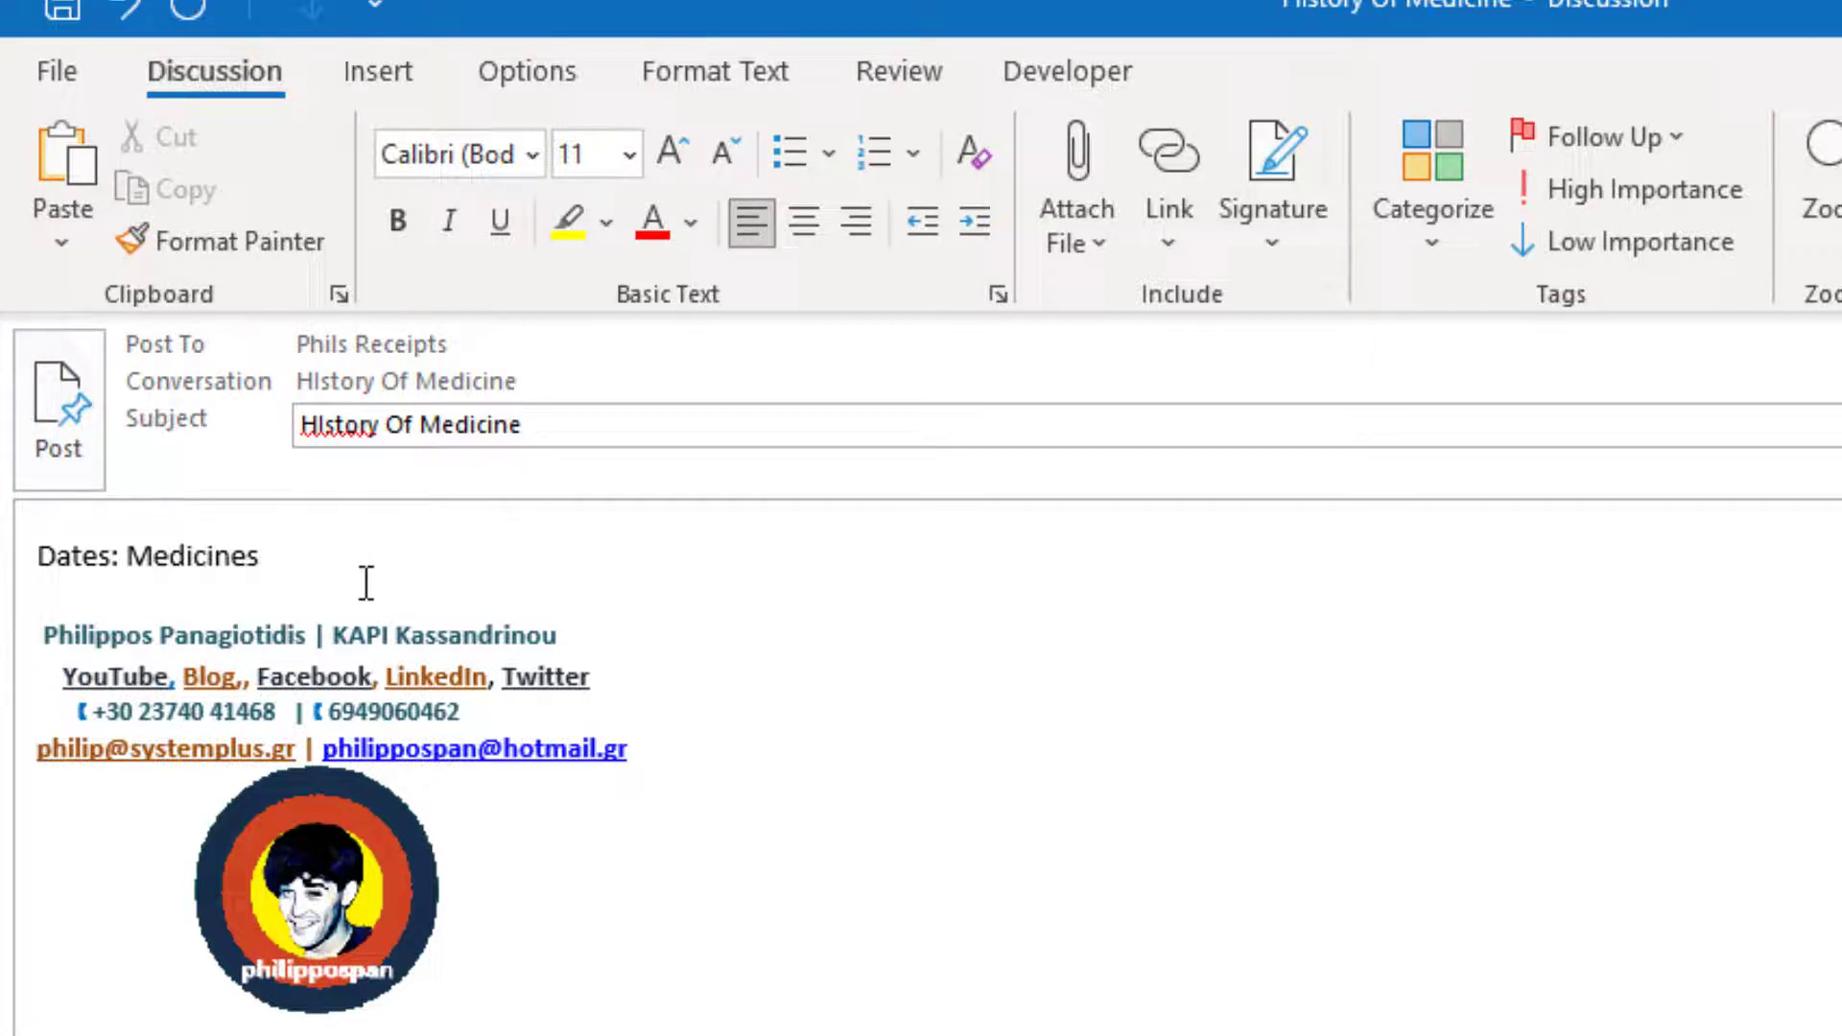
# Post the item to Phils Receipts, cancelling the spelling check.
pyautogui.click(46, 396)
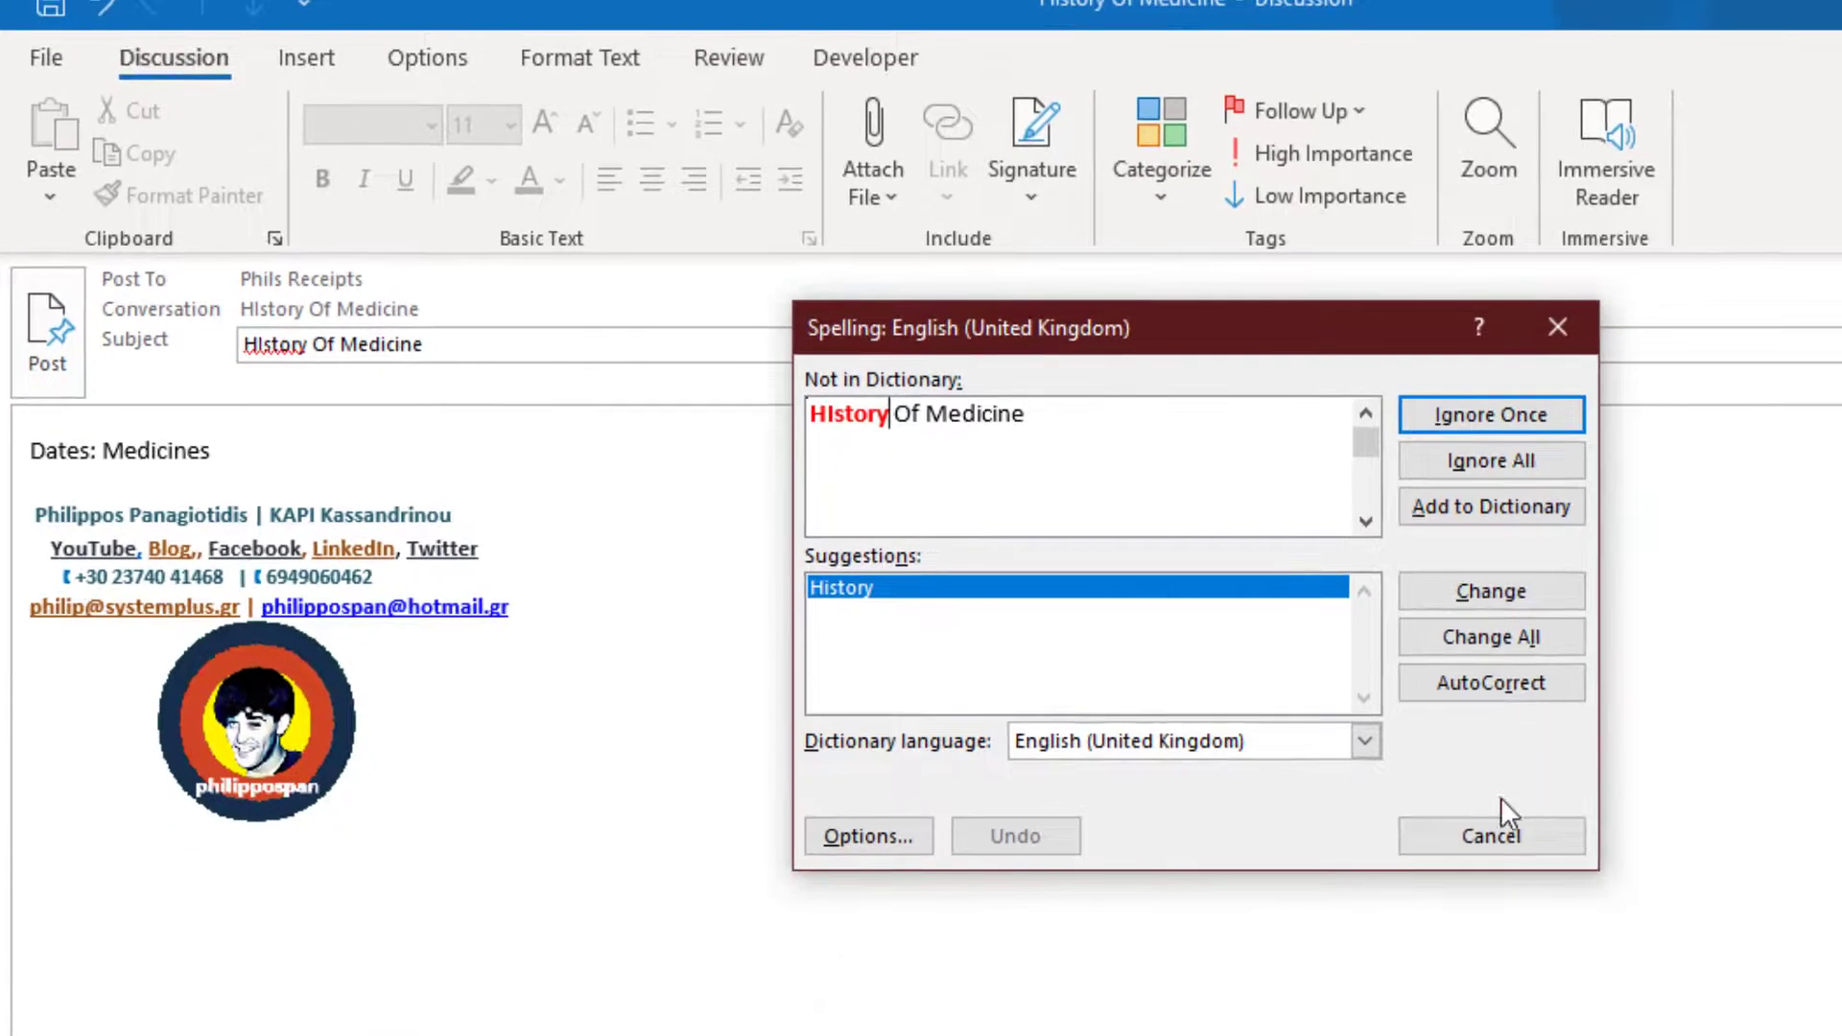
pyautogui.click(1525, 461)
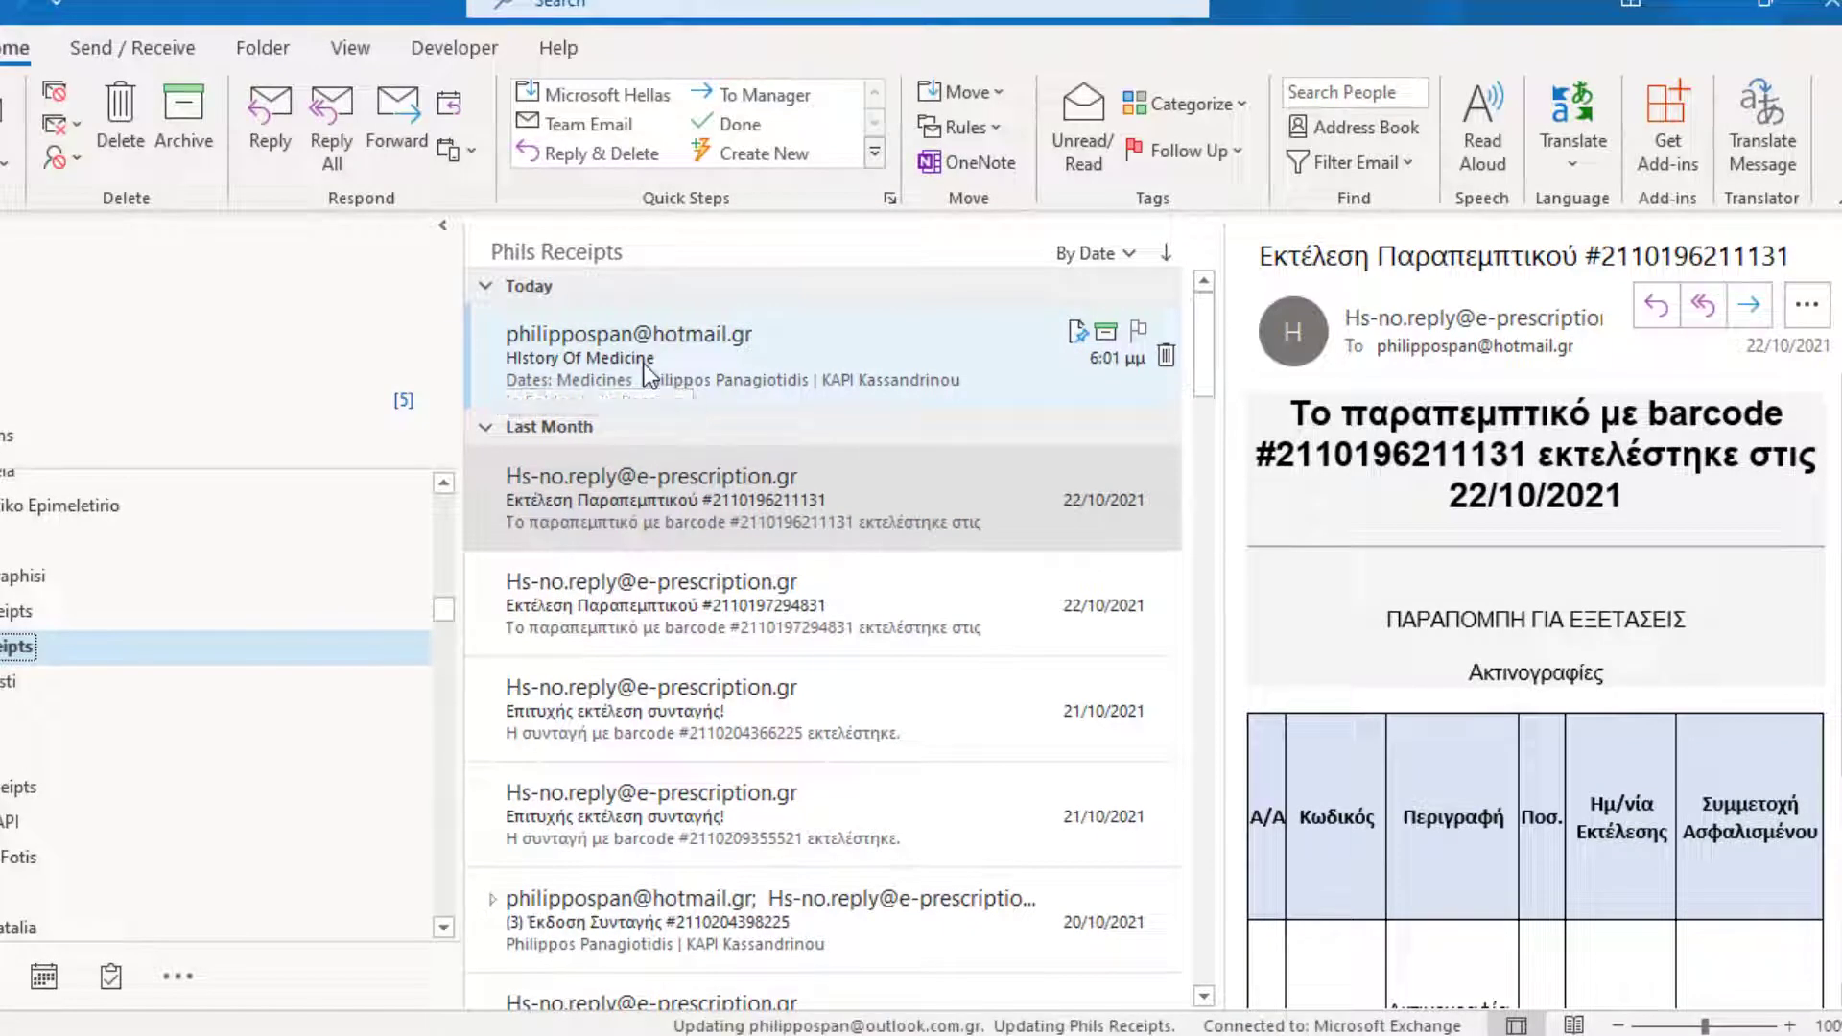
# Show the HIstory Of Medicine post in the Reading Pane.
pyautogui.click(645, 369)
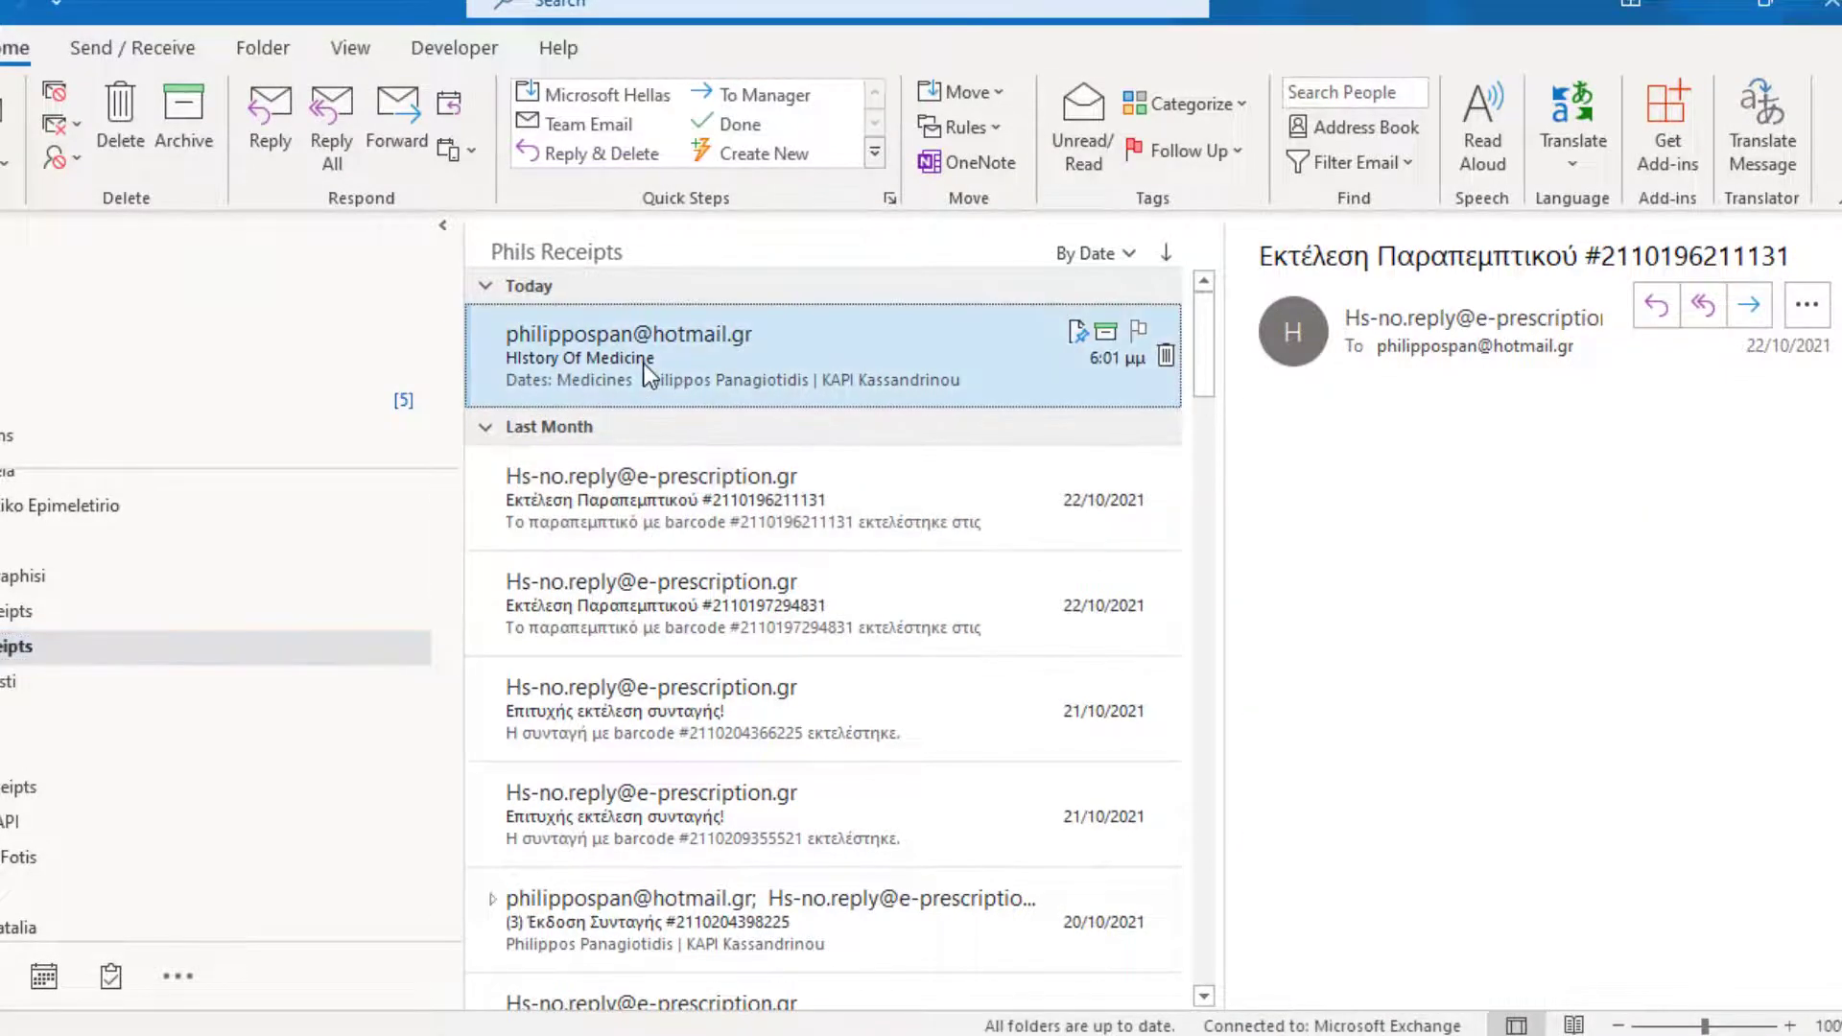